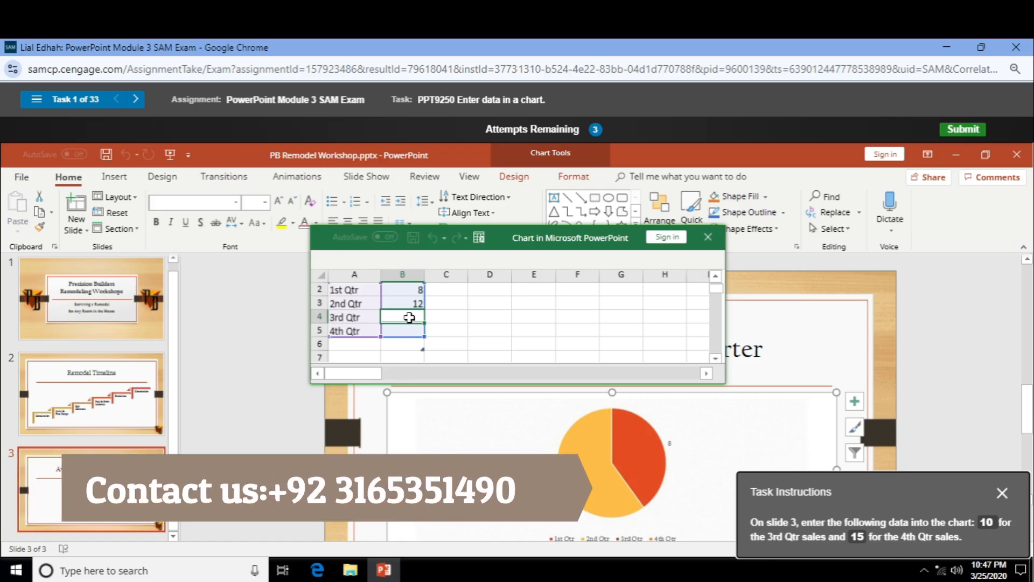
Enter 10 for the 3rd Qtr and 15 for the 4th Qtr in the pie chart's data sheet.
{"action": "type", "text": "10"}
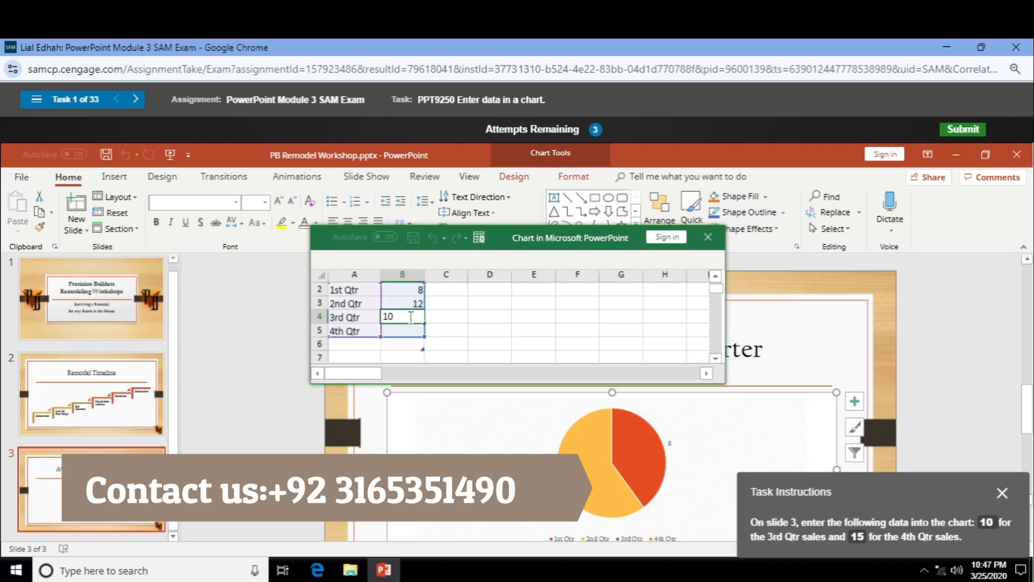
{"action": "key", "text": "Return"}
{"action": "type", "text": "15"}
{"action": "key", "text": "Return"}
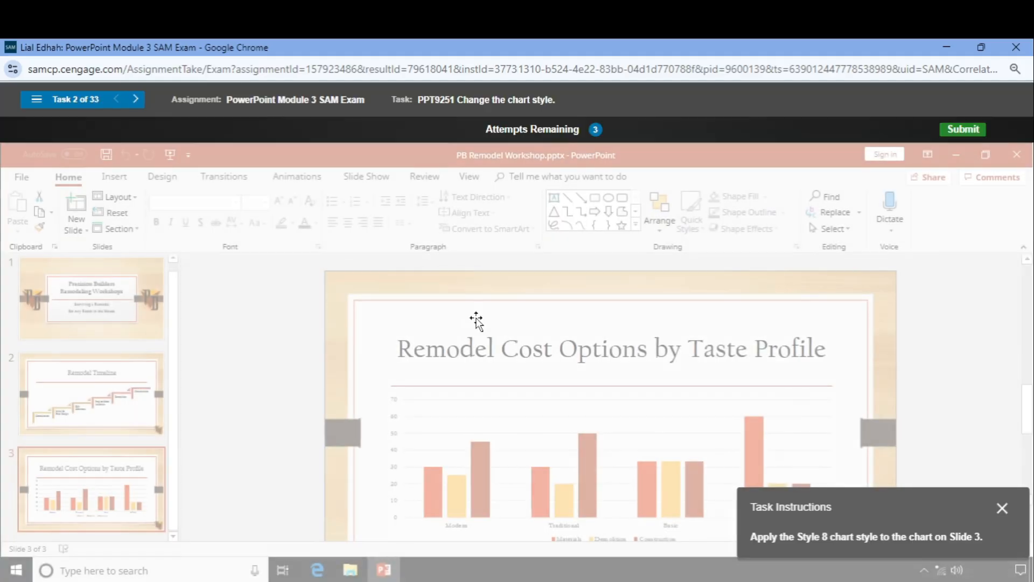
Apply chart Style 8 to the Remodel Cost Options bar chart on slide 3.
{"action": "left_click", "coordinate": [481, 407]}
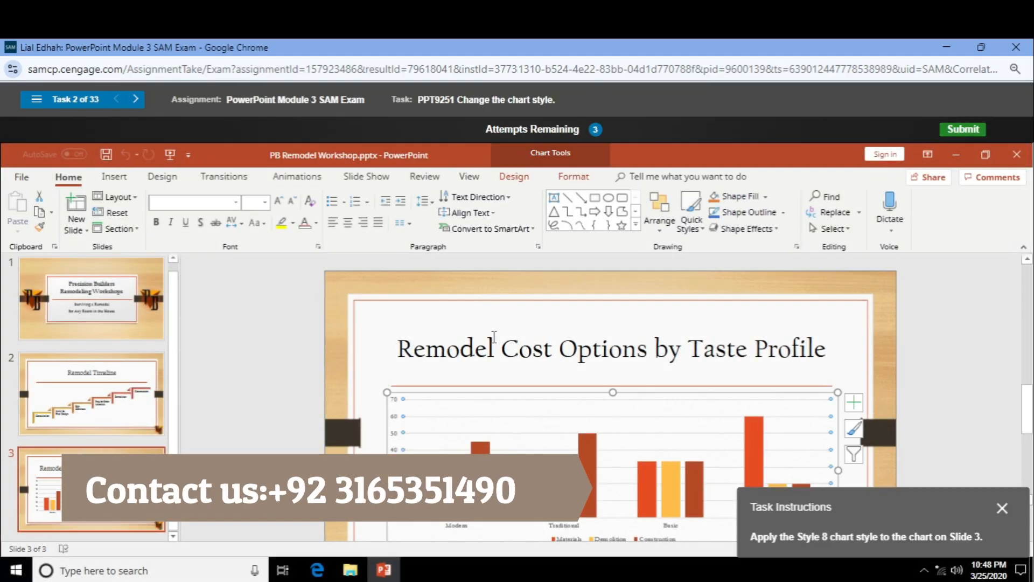
{"action": "left_click", "coordinate": [514, 178]}
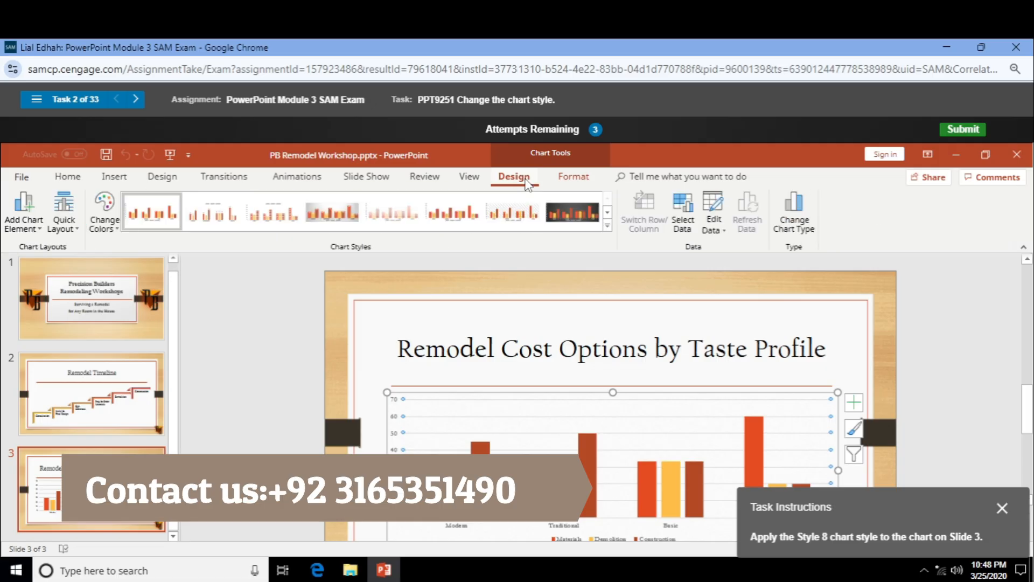
{"action": "left_click", "coordinate": [589, 223]}
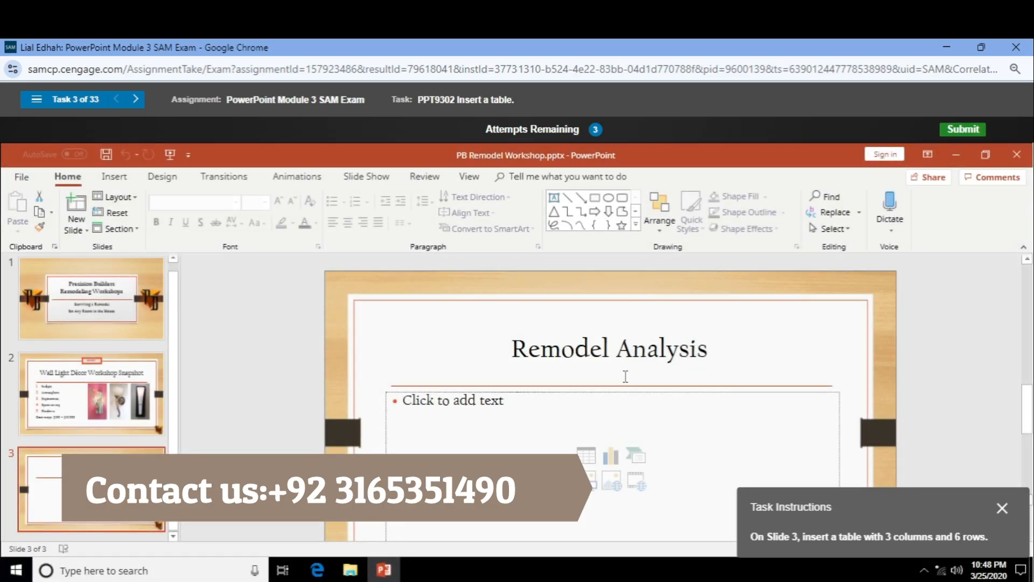
Insert a table with 3 columns and 6 rows into the Remodel Analysis content placeholder.
{"action": "left_click", "coordinate": [586, 456]}
{"action": "left_click_drag", "start_coordinate": [548, 340], "coordinate": [527, 348]}
{"action": "type", "text": "3"}
{"action": "left_click_drag", "start_coordinate": [547, 359], "coordinate": [521, 360]}
{"action": "type", "text": "6"}
{"action": "left_click", "coordinate": [494, 376]}
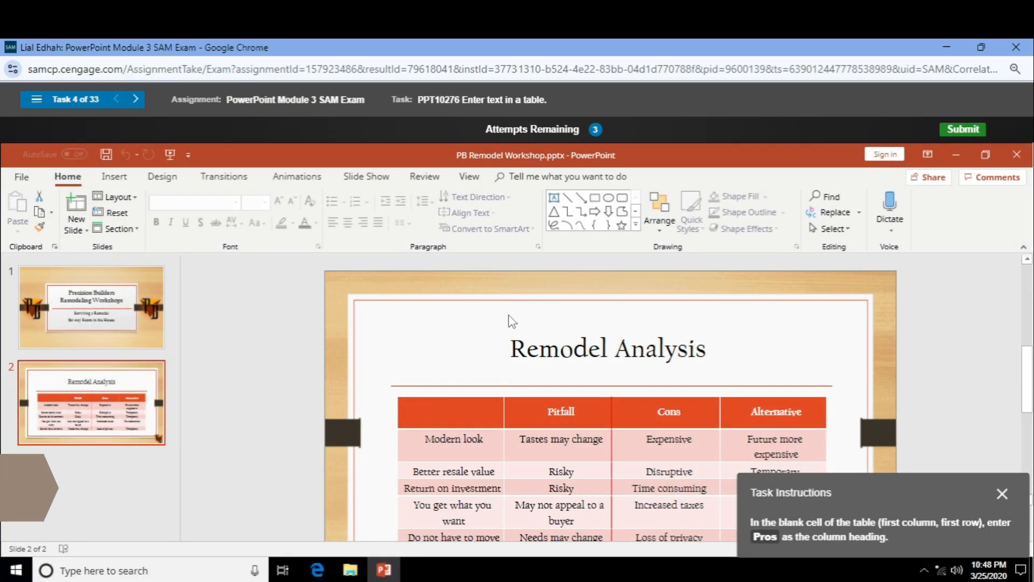
Type 'Pros' into the empty first cell of the table's top row.
{"action": "left_click", "coordinate": [461, 410]}
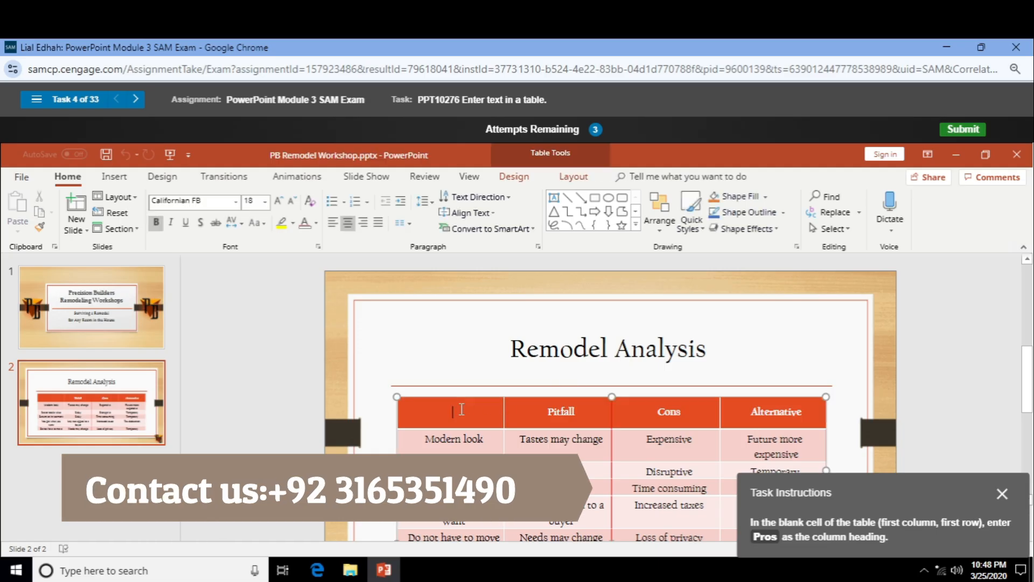
{"action": "type", "text": "Pros"}
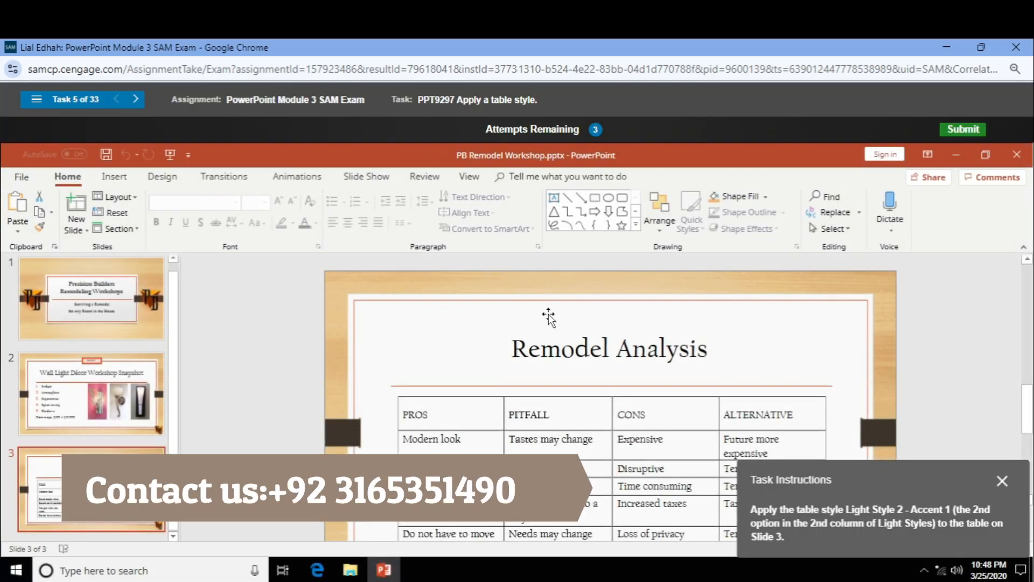
Apply the Light Style 2 - Accent 1 table style to the Remodel Analysis table.
{"action": "left_click", "coordinate": [474, 415]}
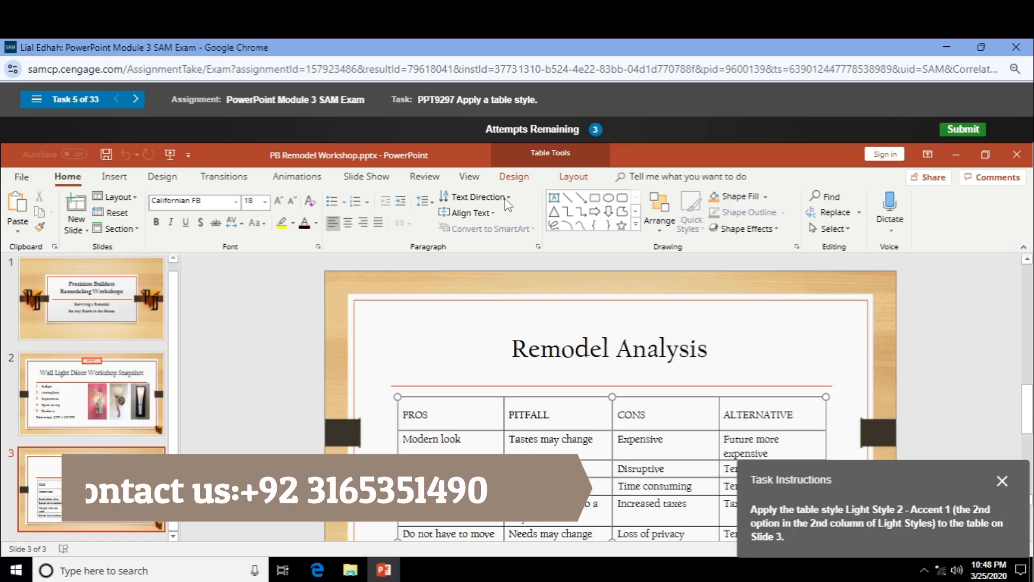
{"action": "left_click", "coordinate": [514, 177]}
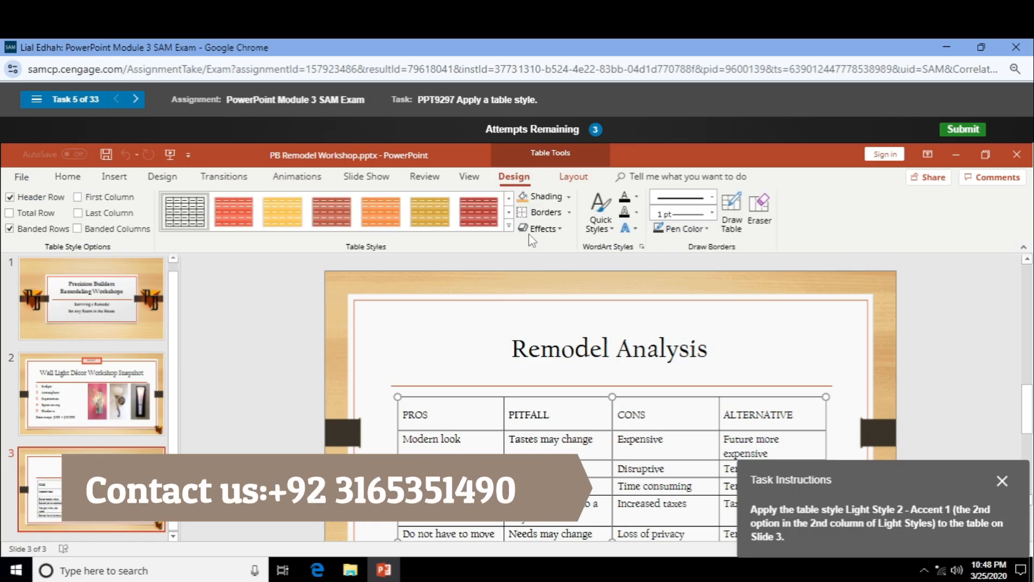
{"action": "left_click", "coordinate": [510, 226]}
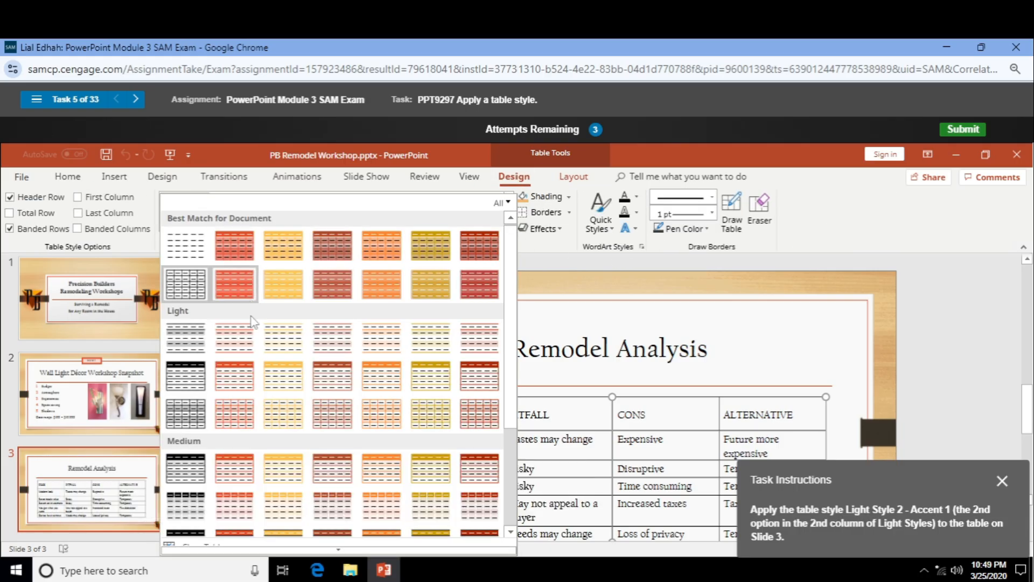
{"action": "left_click", "coordinate": [240, 383]}
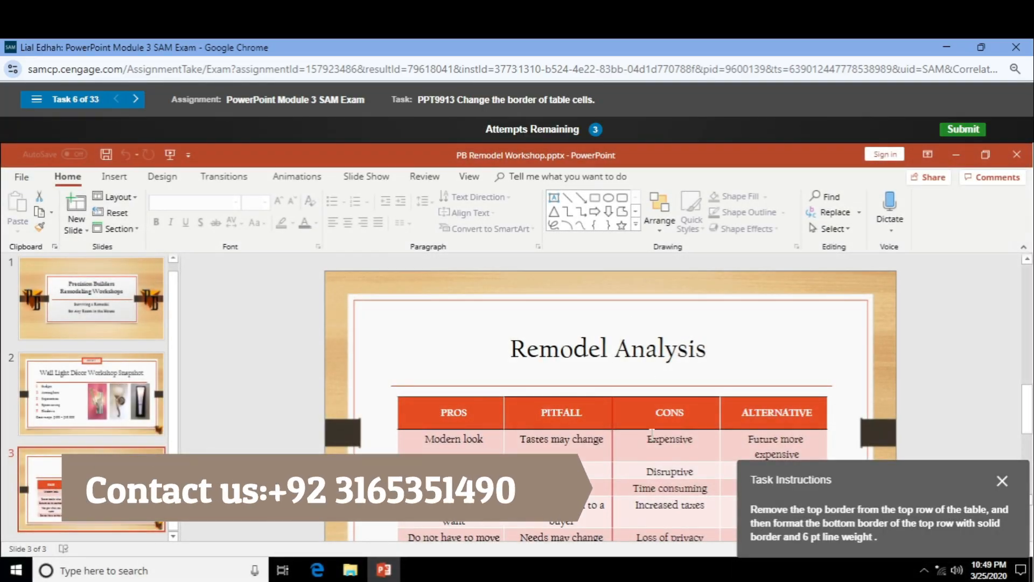
Select the header row and remove its top border using the No Border pen style.
{"action": "left_click_drag", "start_coordinate": [425, 413], "coordinate": [732, 415]}
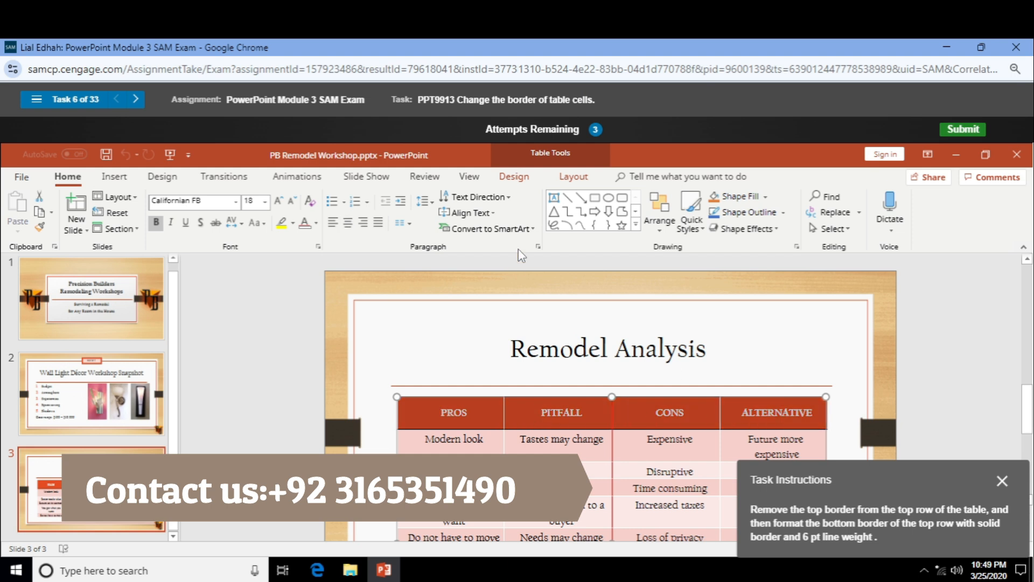
{"action": "left_click", "coordinate": [514, 177]}
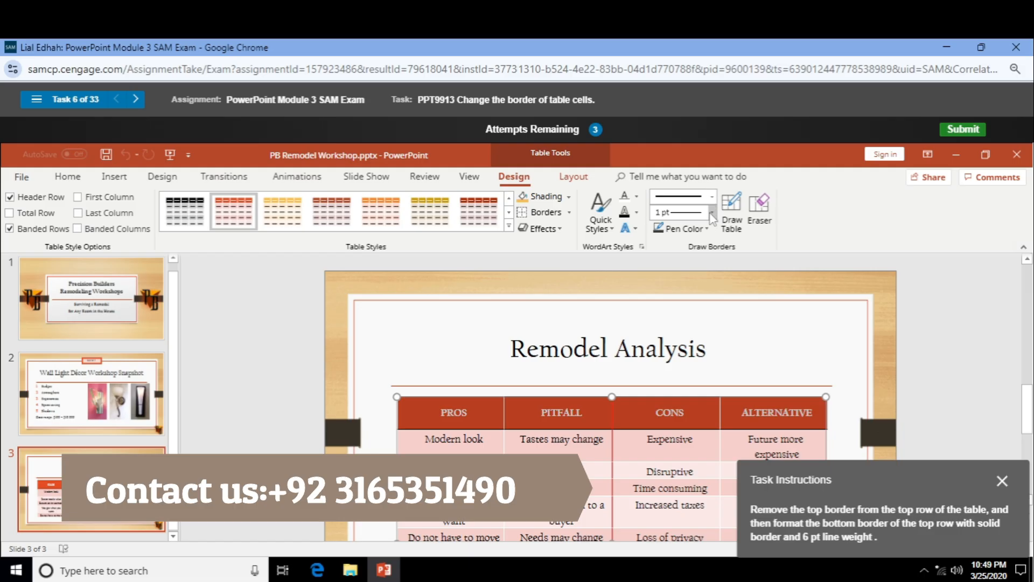
{"action": "left_click", "coordinate": [706, 229]}
{"action": "left_click", "coordinate": [708, 230]}
{"action": "left_click", "coordinate": [695, 197]}
{"action": "left_click", "coordinate": [697, 216]}
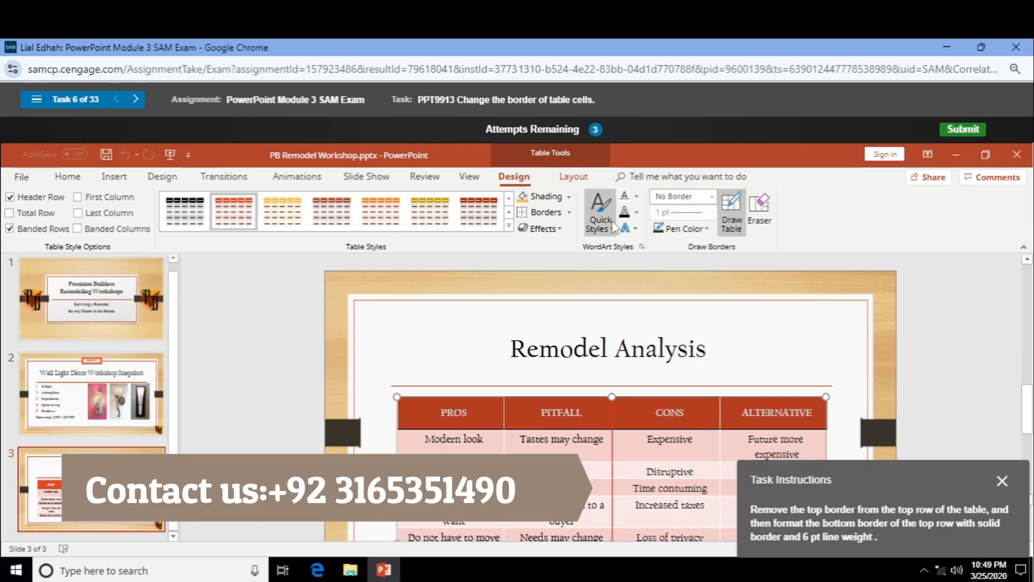
{"action": "left_click", "coordinate": [570, 212]}
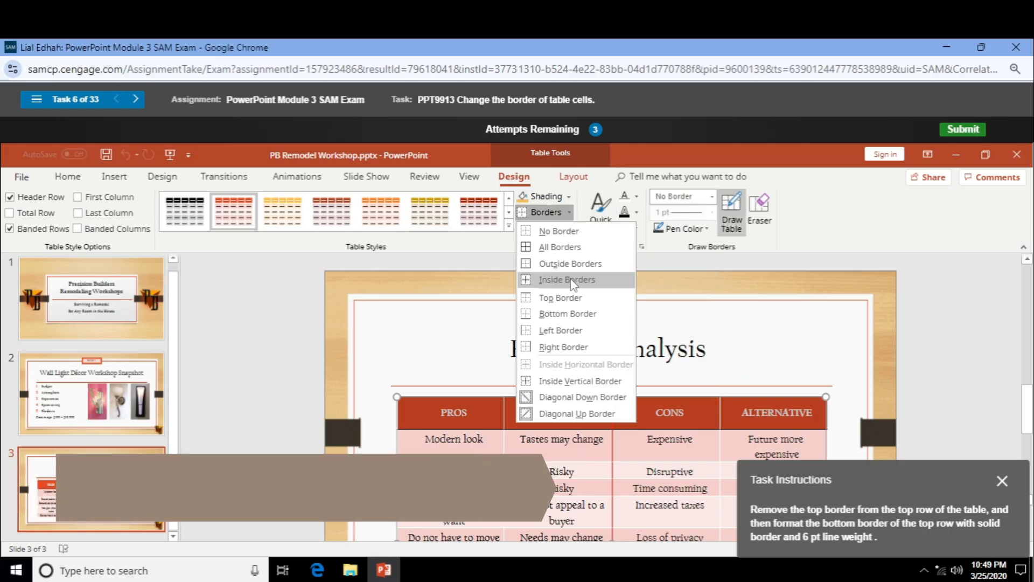
{"action": "left_click", "coordinate": [571, 295]}
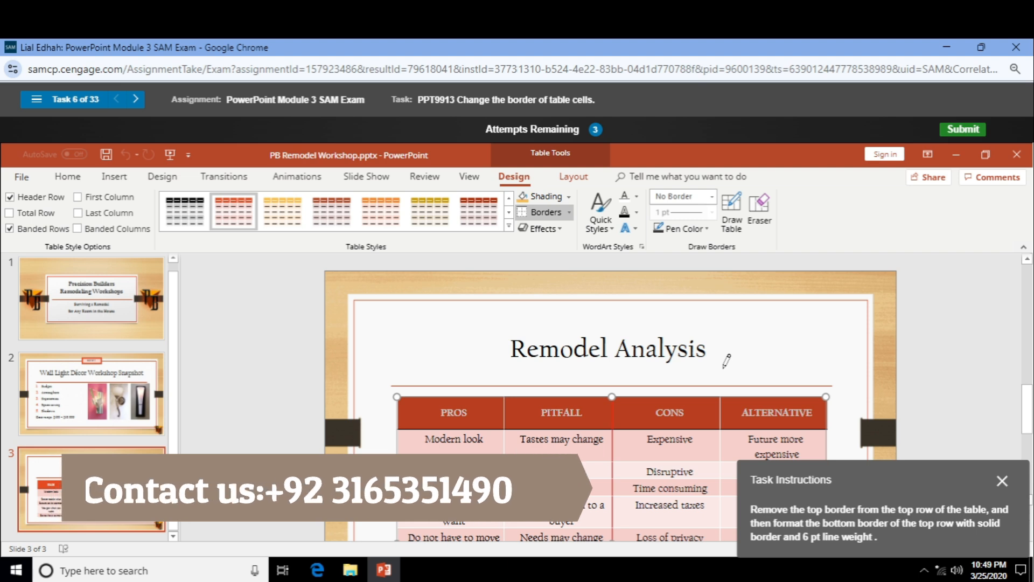
Give the header row a solid 6 pt bottom border.
{"action": "left_click", "coordinate": [712, 197]}
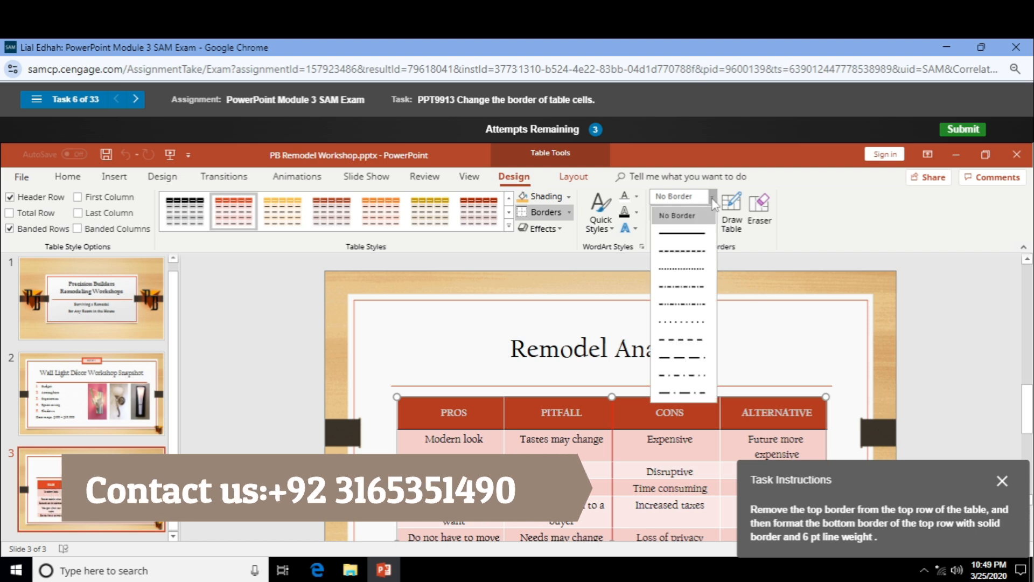
{"action": "left_click", "coordinate": [698, 231]}
{"action": "left_click", "coordinate": [713, 213]}
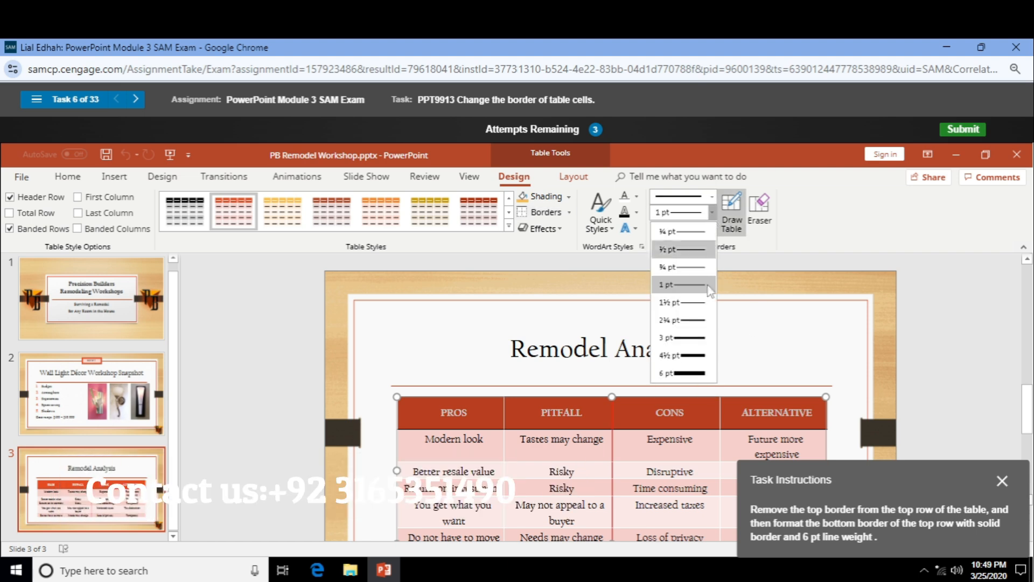
{"action": "left_click", "coordinate": [705, 374]}
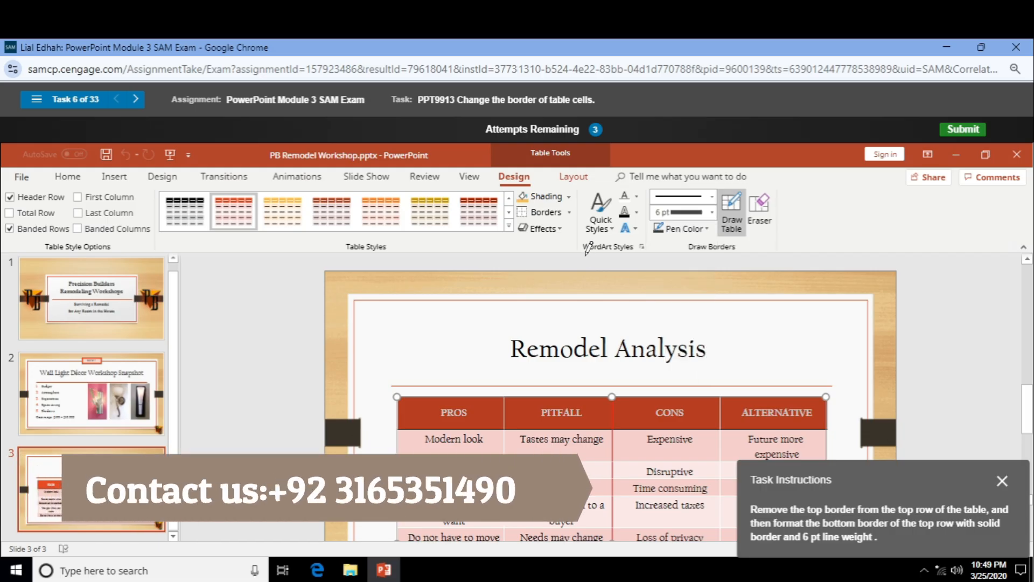
{"action": "left_click", "coordinate": [572, 211]}
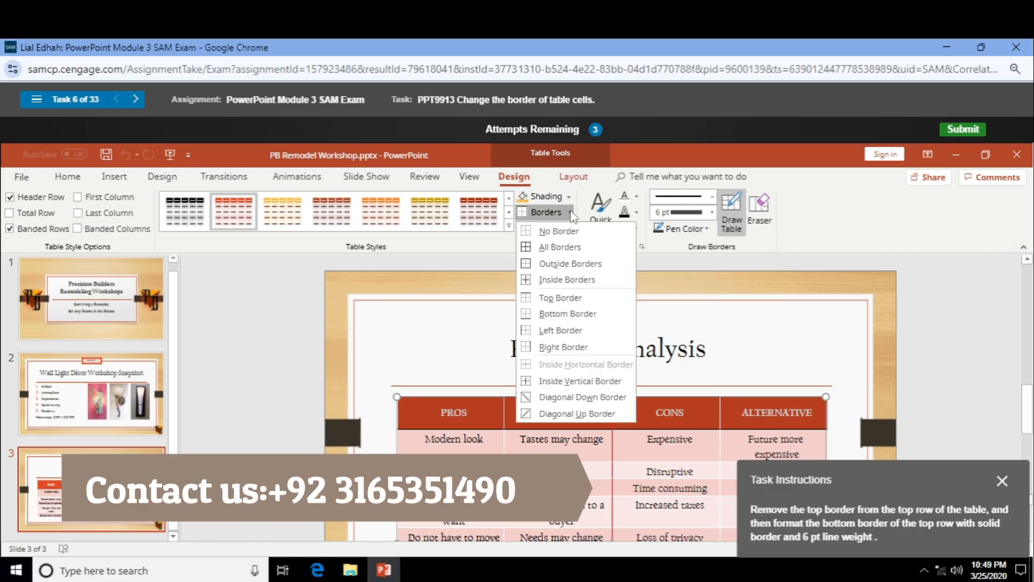
{"action": "left_click", "coordinate": [585, 318]}
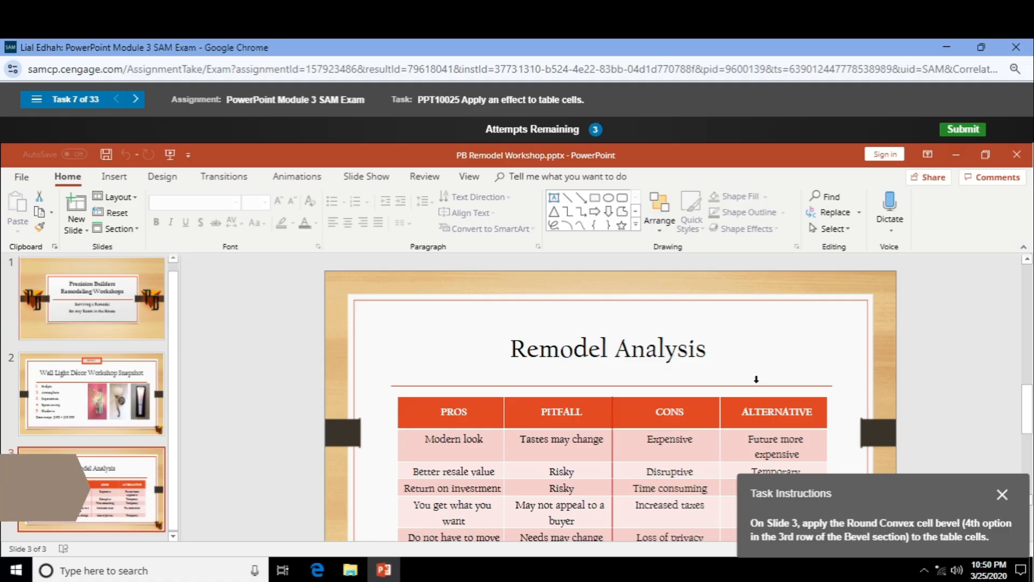
Apply a cell bevel to the table's header row, which the exam marks incorrect.
{"action": "left_click_drag", "start_coordinate": [854, 503], "coordinate": [862, 332]}
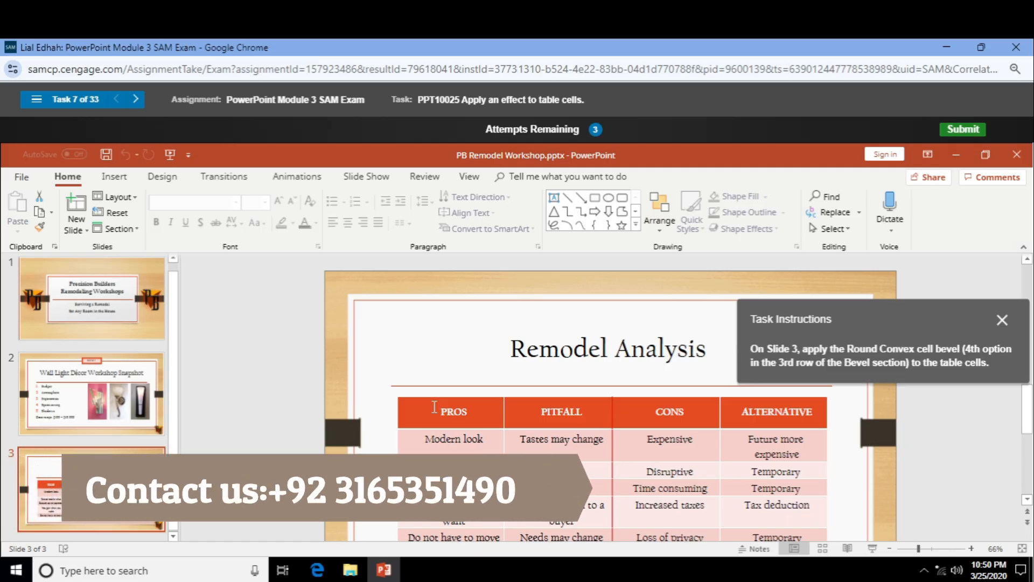
{"action": "left_click_drag", "start_coordinate": [434, 407], "coordinate": [748, 424]}
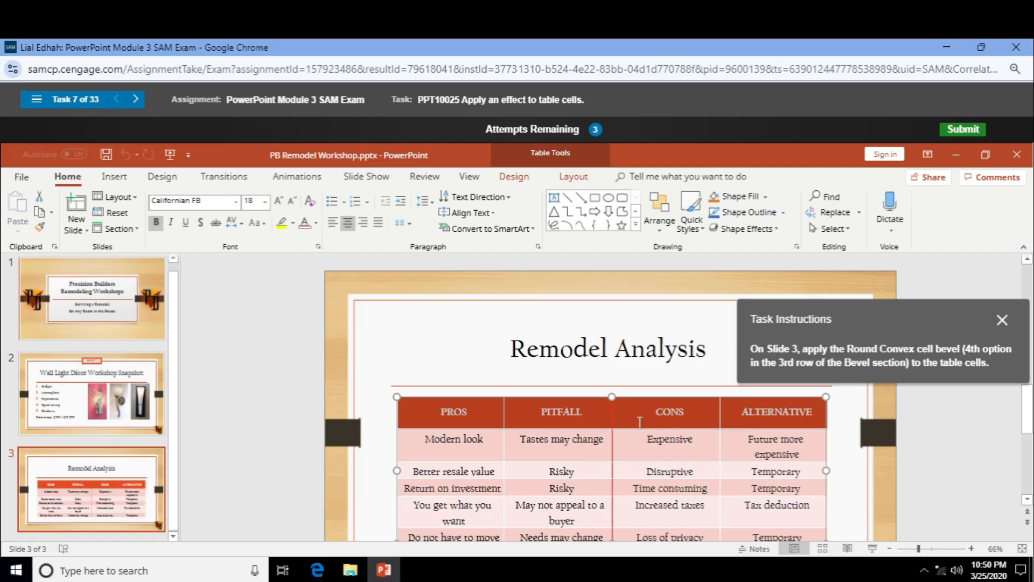
{"action": "left_click", "coordinate": [514, 177]}
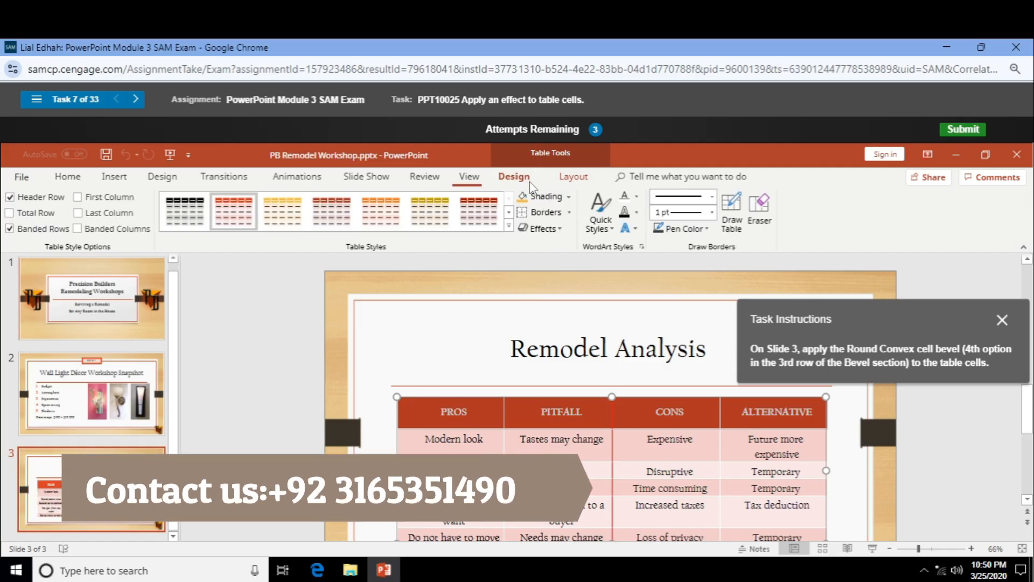
{"action": "left_click", "coordinate": [554, 235]}
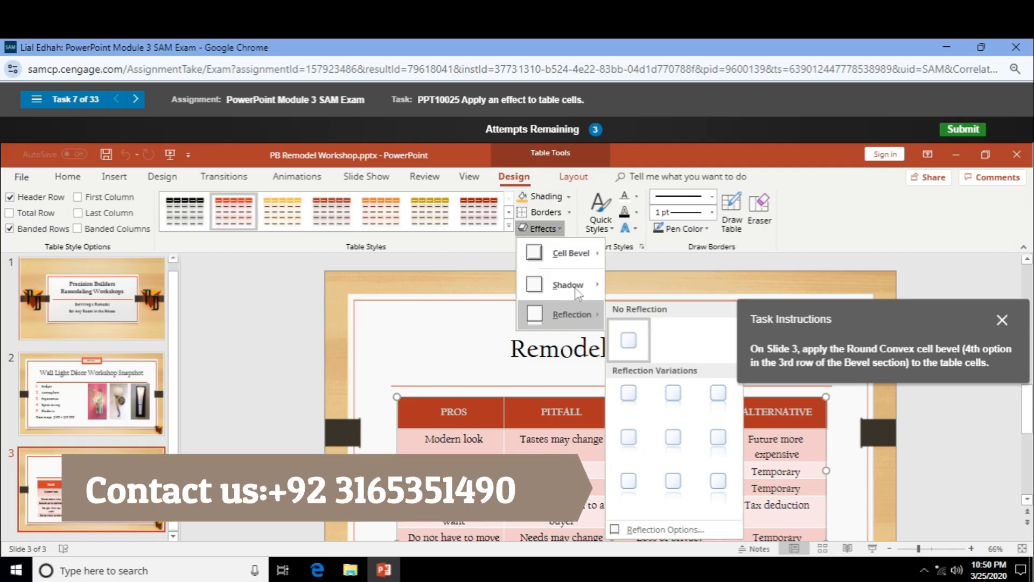
{"action": "mouse_move", "coordinate": [586, 261]}
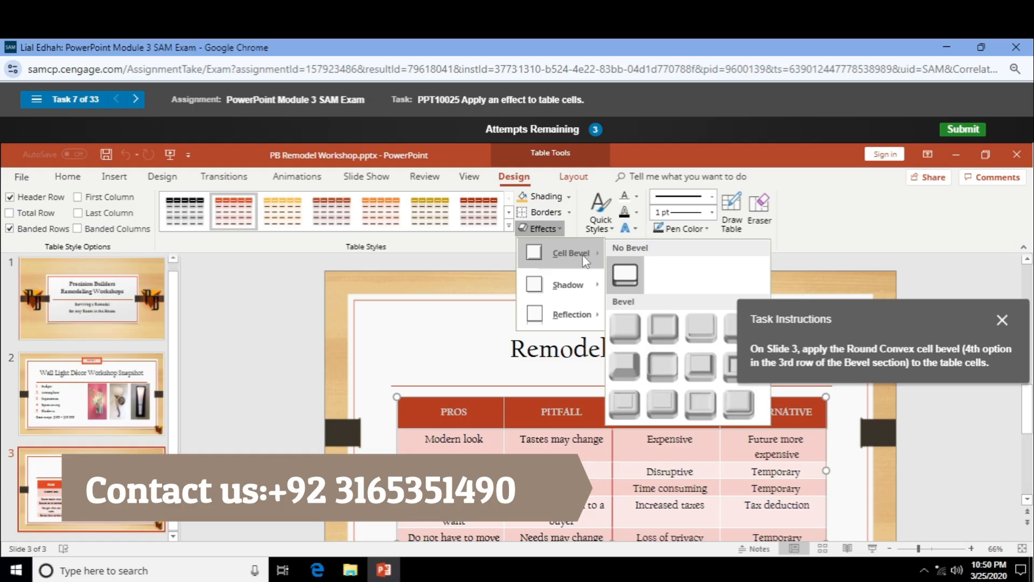
{"action": "left_click", "coordinate": [732, 405]}
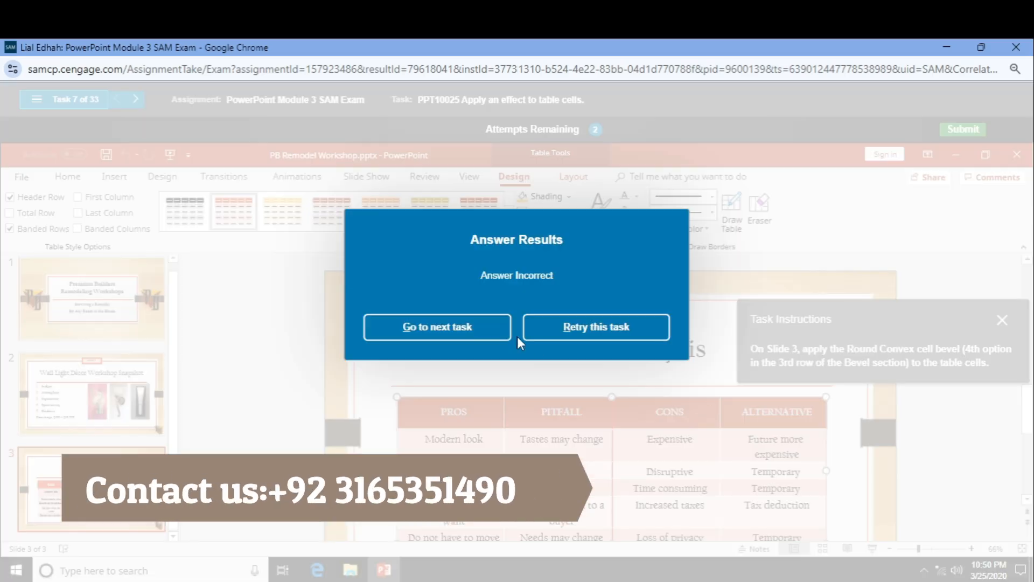
Retry the task and apply the Round Convex bevel to the whole table.
{"action": "left_click", "coordinate": [565, 331]}
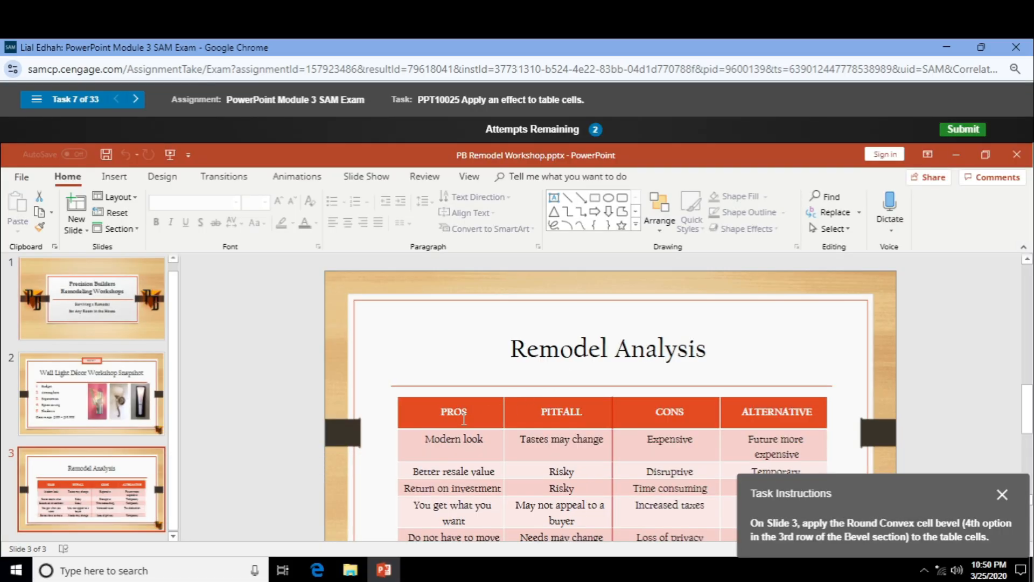
{"action": "left_click_drag", "start_coordinate": [862, 514], "coordinate": [868, 273]}
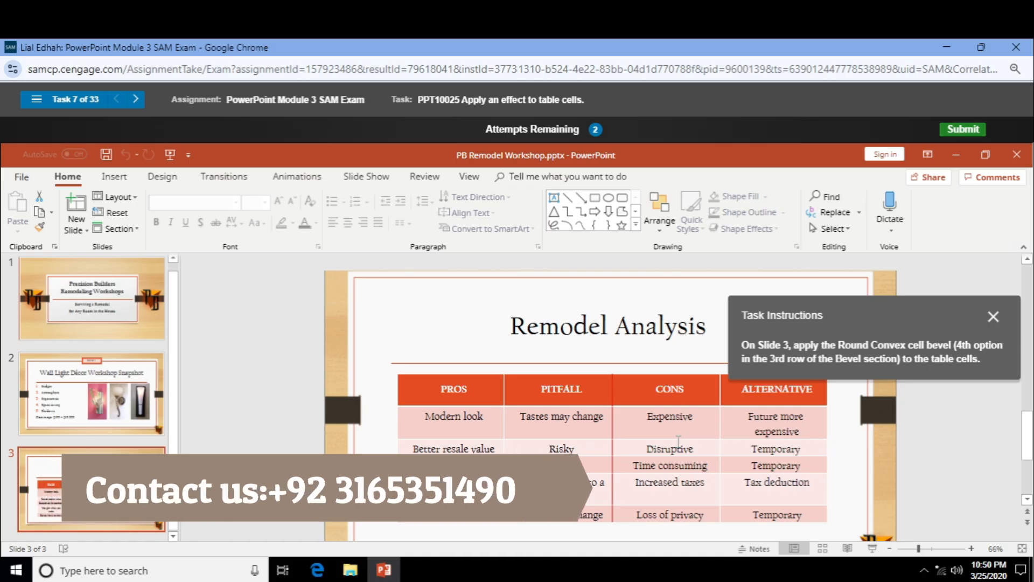
{"action": "left_click", "coordinate": [406, 378]}
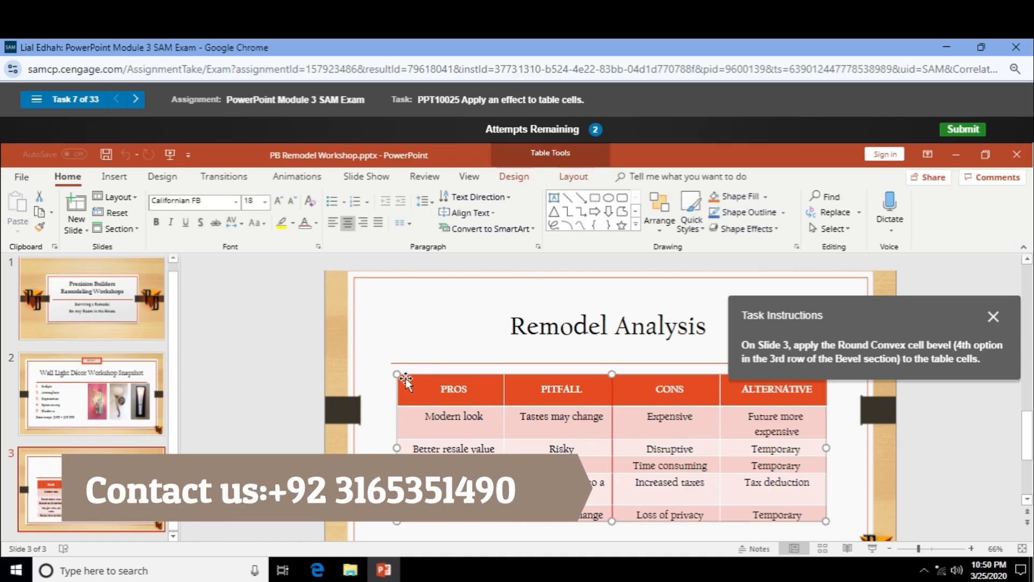
{"action": "left_click", "coordinate": [514, 177]}
{"action": "left_click", "coordinate": [555, 230]}
{"action": "mouse_move", "coordinate": [572, 254]}
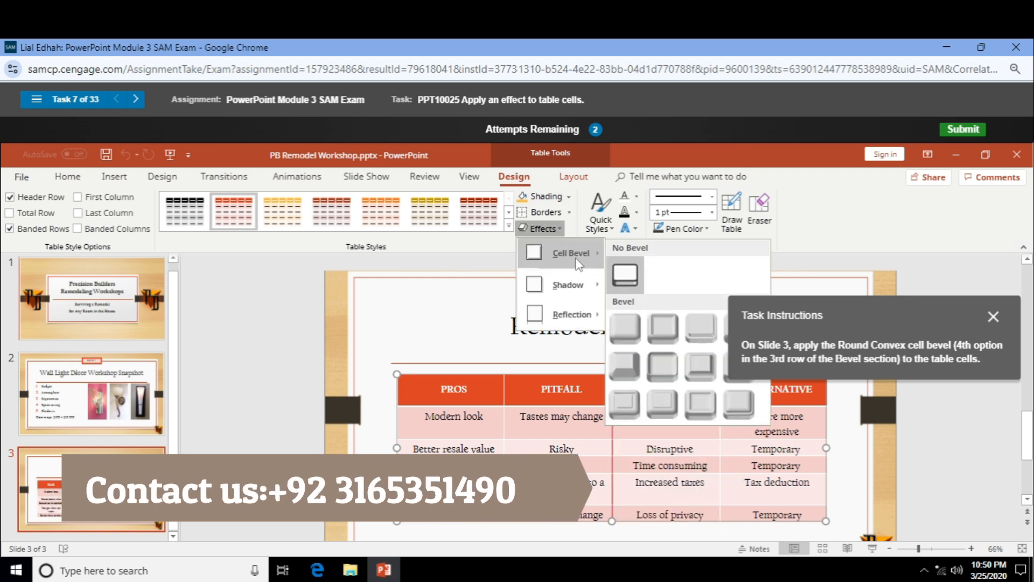
{"action": "left_click", "coordinate": [743, 415]}
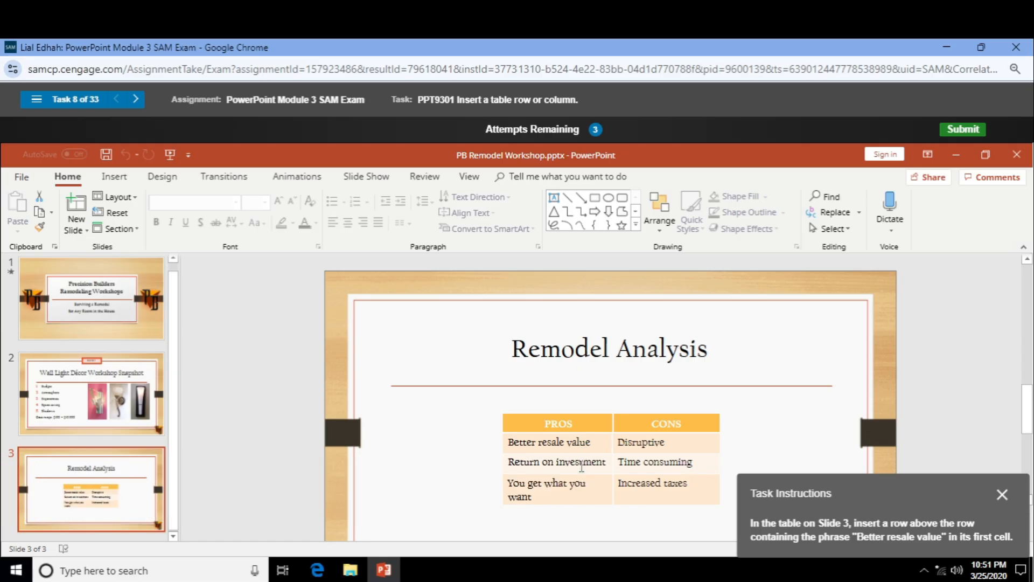
Insert a blank row above the Better resale value row using Insert Above.
{"action": "left_click", "coordinate": [562, 445]}
{"action": "left_click", "coordinate": [514, 177]}
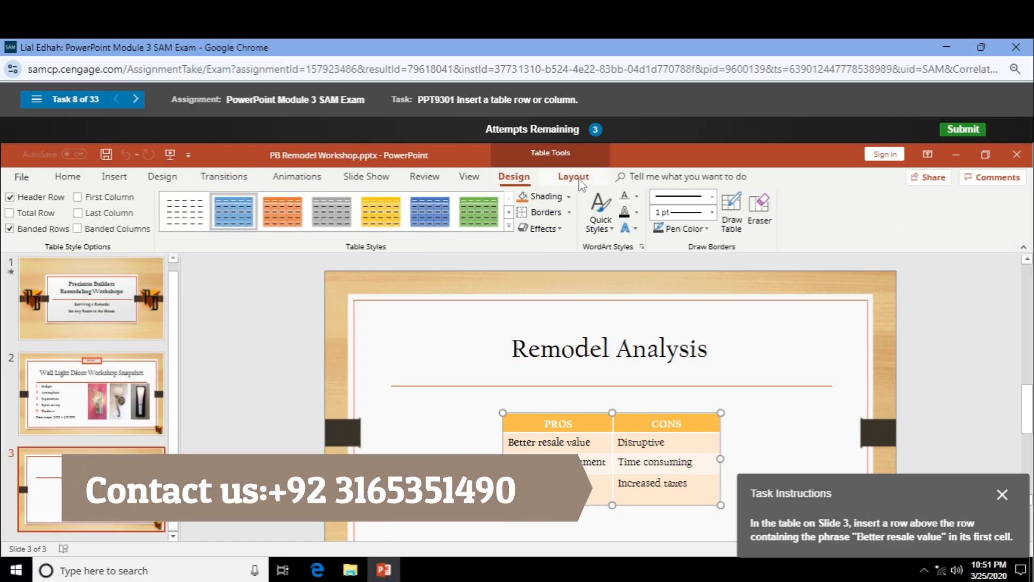
{"action": "left_click", "coordinate": [573, 176]}
{"action": "left_click", "coordinate": [124, 211]}
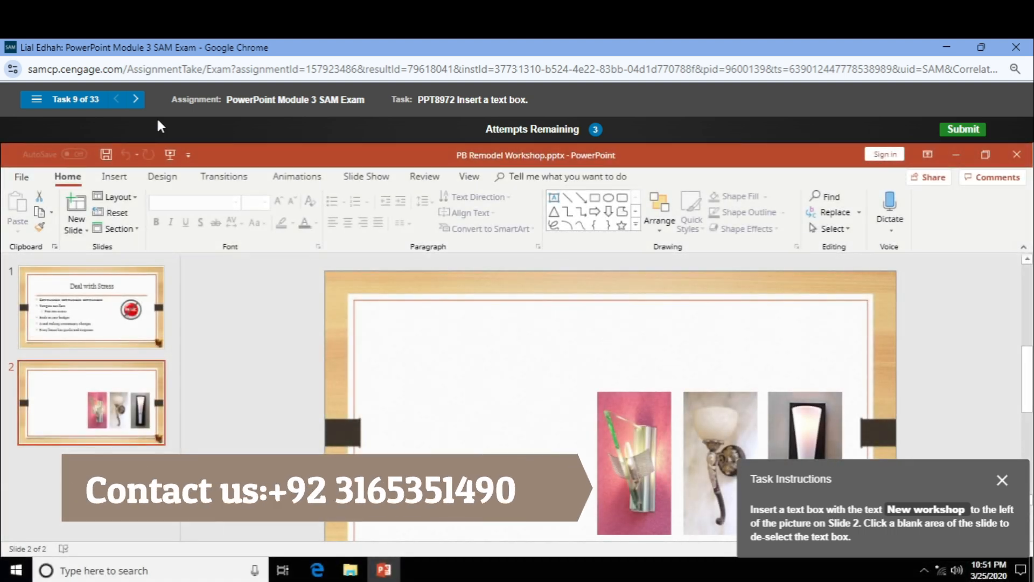
Place a text box on Slide 2, start typing, then erase the text.
{"action": "left_click", "coordinate": [113, 176]}
{"action": "left_click", "coordinate": [640, 211]}
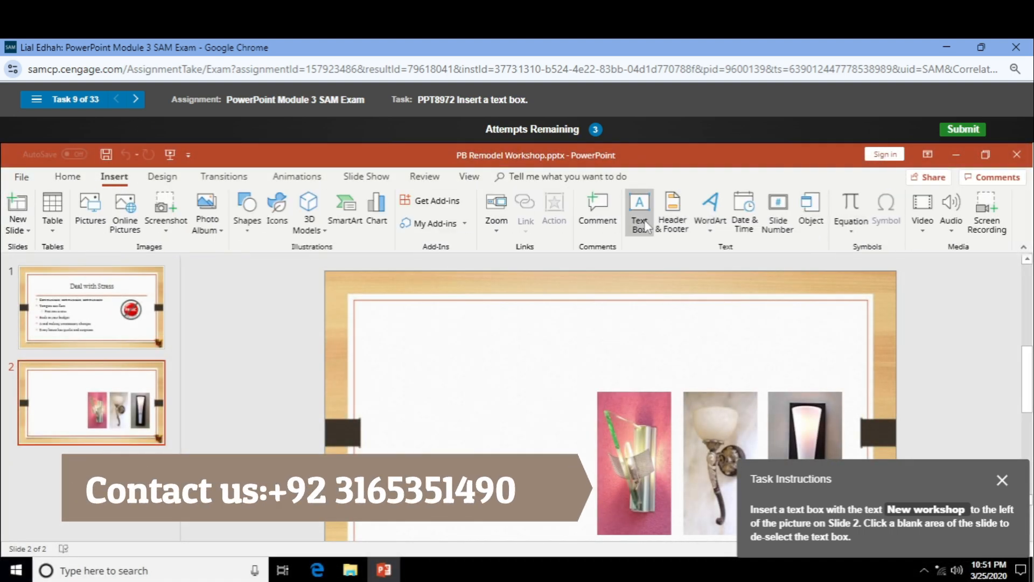
{"action": "left_click", "coordinate": [429, 419]}
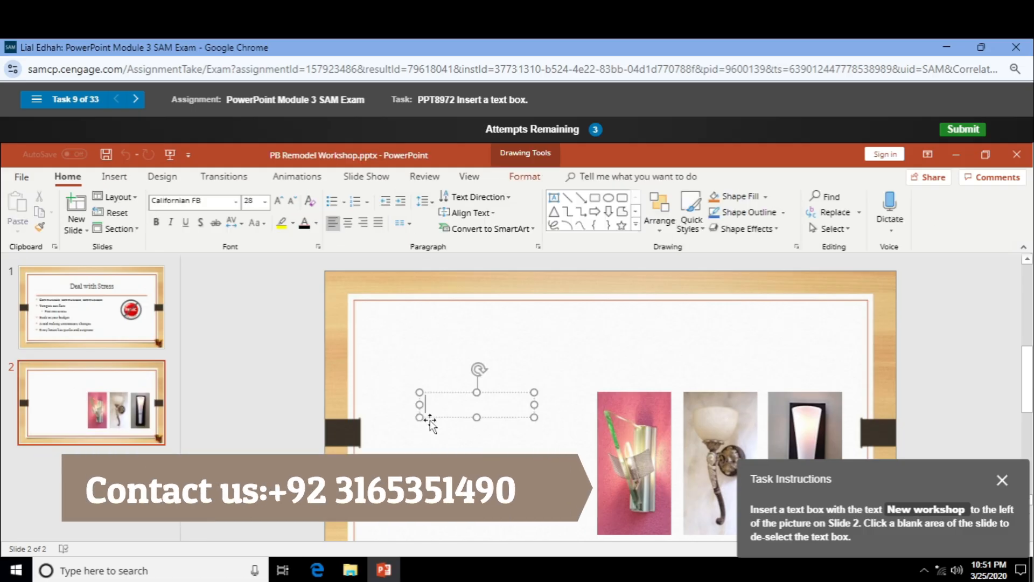
{"action": "type", "text": "Me"}
{"action": "key", "text": "BackSpace"}
{"action": "key", "text": "BackSpace"}
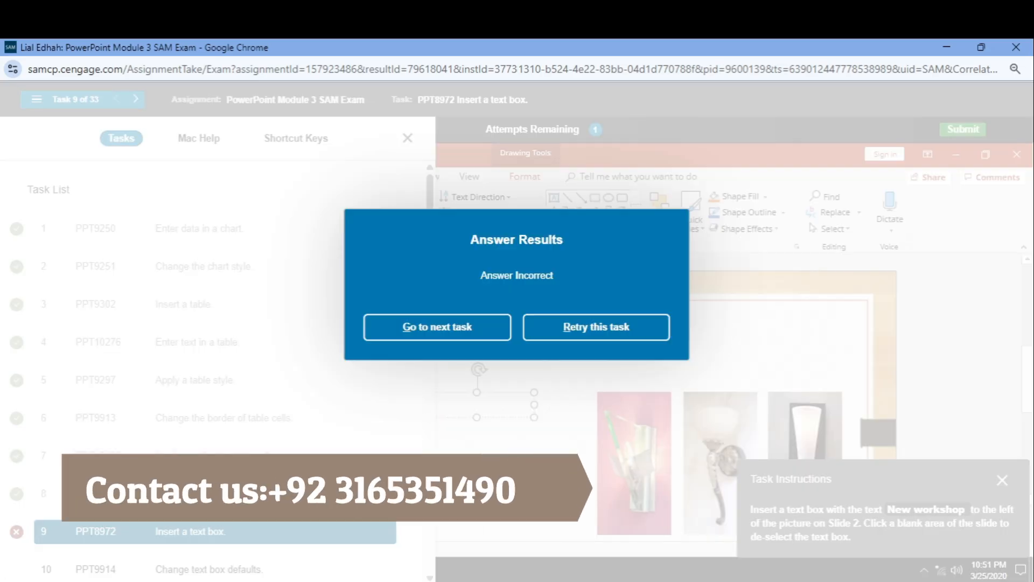
Retry the task: draw a text box left of the pictures, type 'New workshop', and deselect it.
{"action": "left_click", "coordinate": [613, 335]}
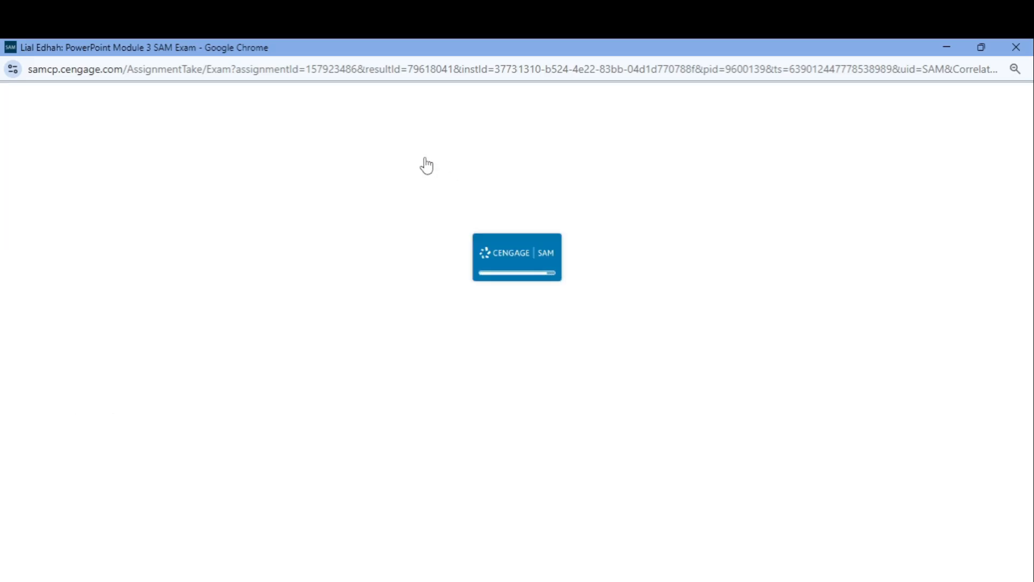
{"action": "left_click", "coordinate": [407, 138]}
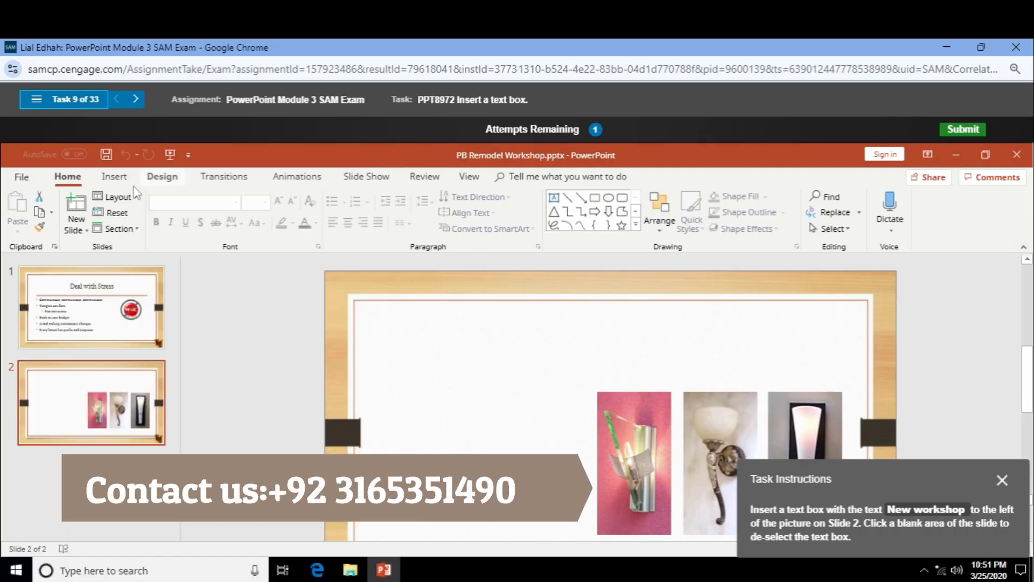
{"action": "left_click", "coordinate": [113, 178]}
{"action": "left_click", "coordinate": [660, 207]}
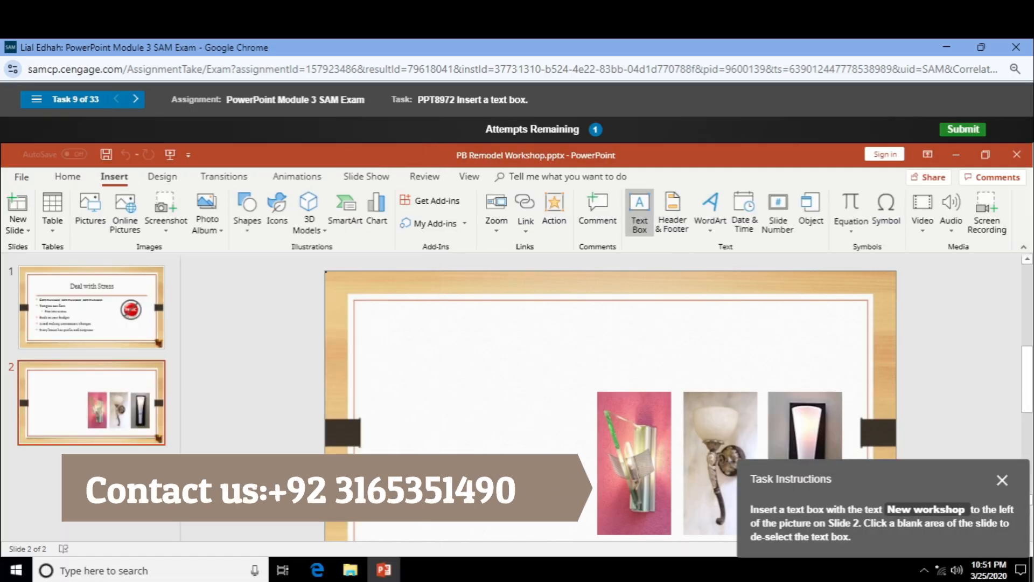
{"action": "left_click_drag", "start_coordinate": [420, 392], "coordinate": [534, 417]}
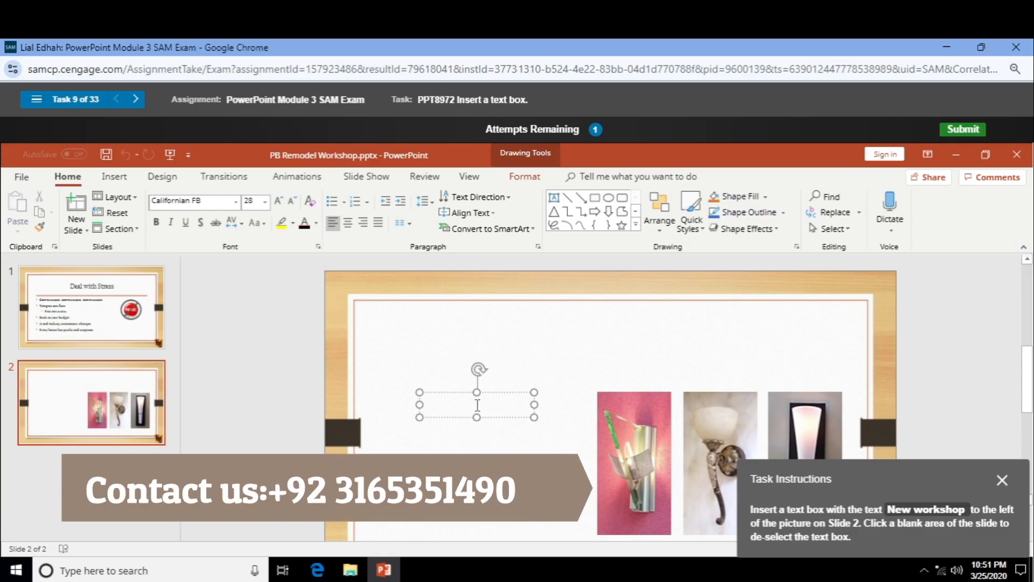
{"action": "type", "text": "New workshop"}
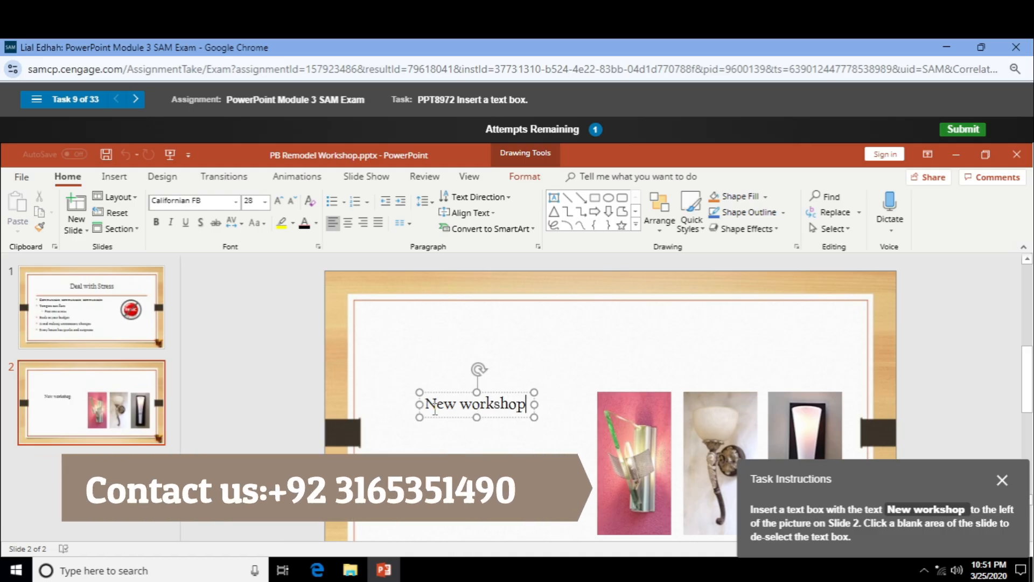
{"action": "left_click", "coordinate": [453, 340]}
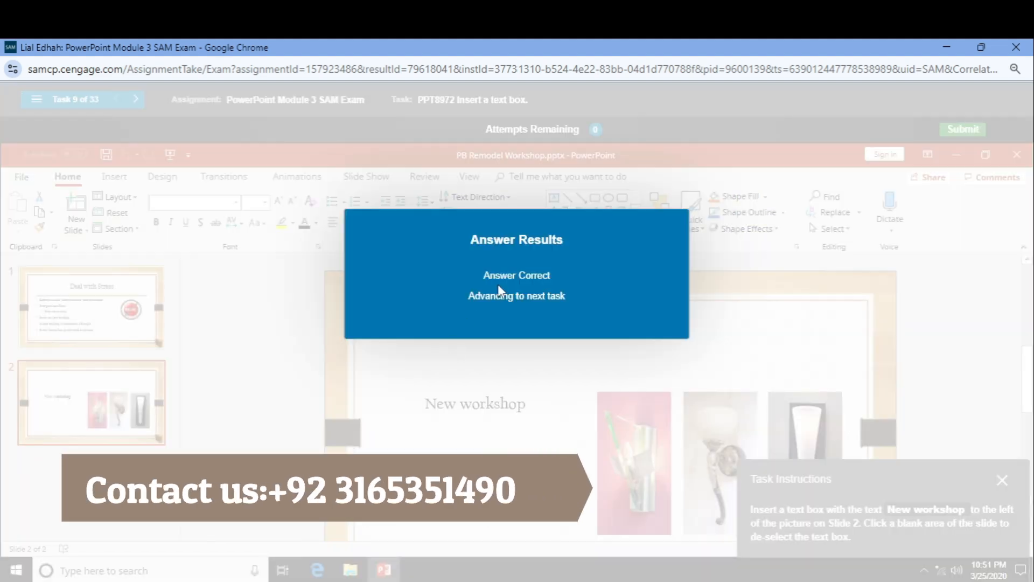